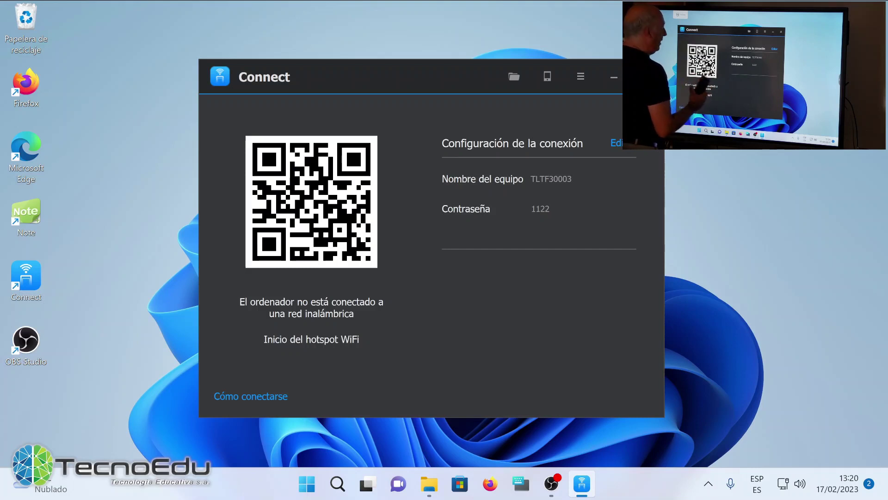
# Open the guide on how to connect and go through its four pages to the end
pyautogui.click(251, 396)
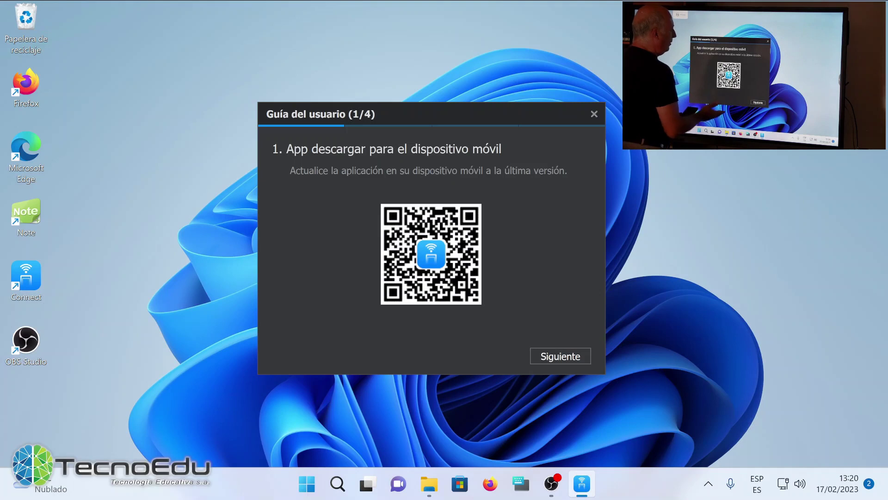
pyautogui.click(561, 356)
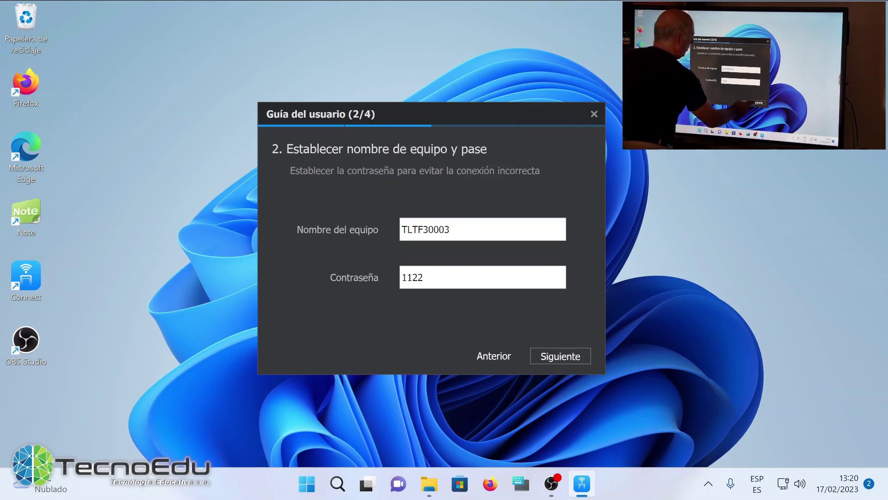
pyautogui.click(560, 355)
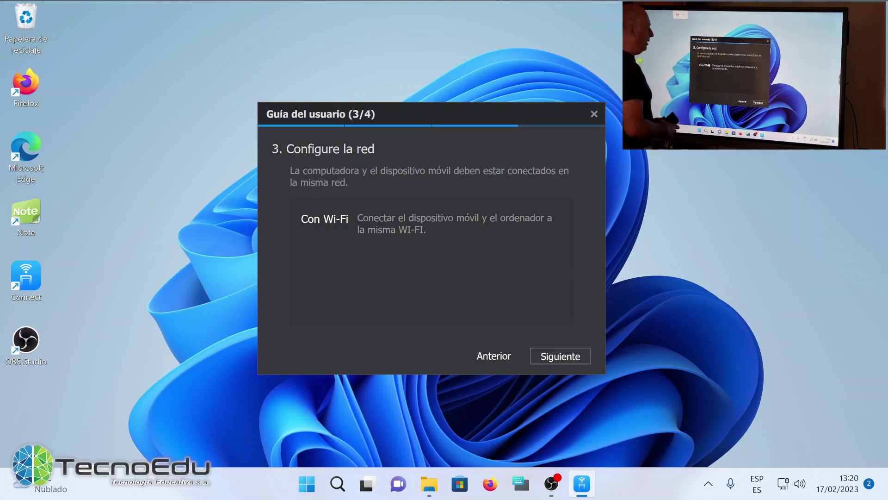
pyautogui.click(560, 356)
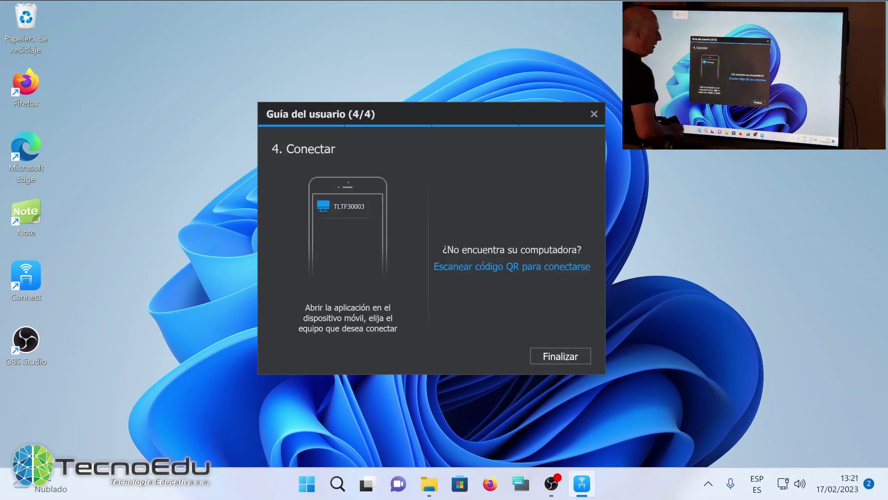
pyautogui.click(560, 356)
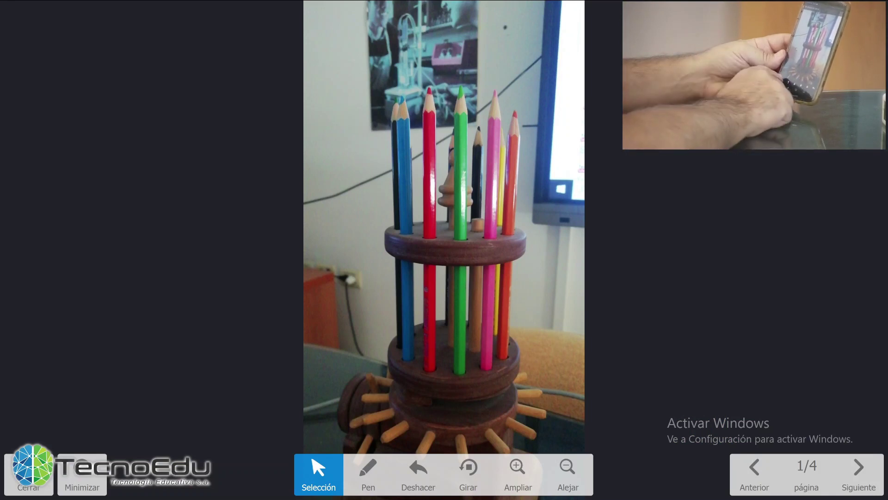
# Point at the pencil holder in the shared photo and move the spotlight from its upper disc to the photo's lower left corner
pyautogui.moveTo(375, 307)
pyautogui.mouseDown()
pyautogui.moveTo(410, 262)
pyautogui.moveTo(556, 258)
pyautogui.mouseUp()
pyautogui.moveTo(436, 289); pyautogui.dragTo(504, 328)
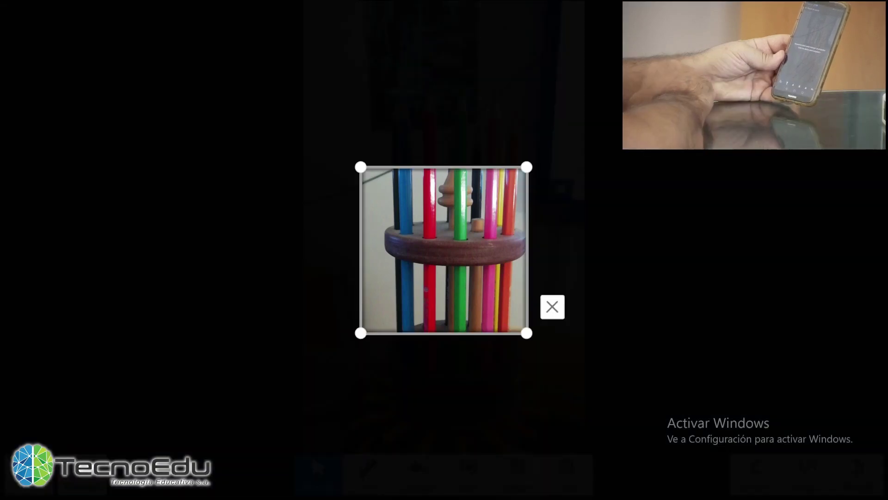
pyautogui.moveTo(444, 249)
pyautogui.mouseDown()
pyautogui.moveTo(481, 4)
pyautogui.moveTo(504, 89)
pyautogui.moveTo(391, 91)
pyautogui.moveTo(446, 221)
pyautogui.moveTo(453, 397)
pyautogui.moveTo(454, 208)
pyautogui.mouseUp()
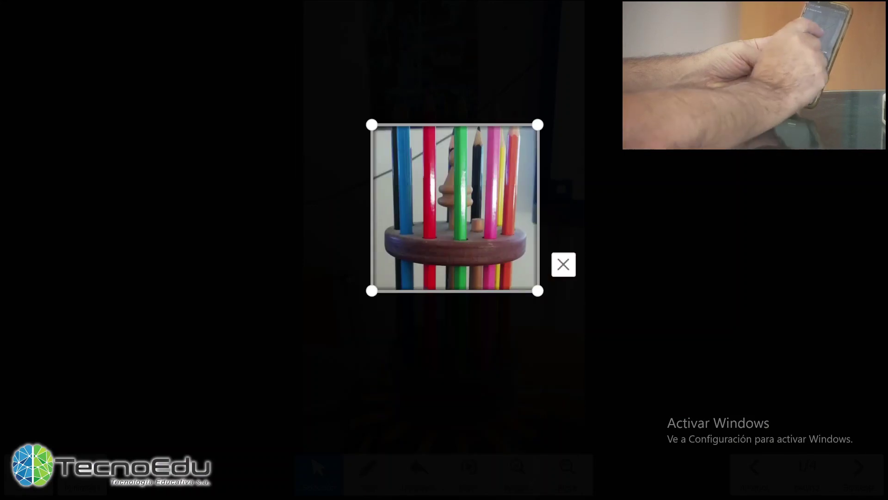
pyautogui.moveTo(537, 290)
pyautogui.mouseDown()
pyautogui.moveTo(498, 251)
pyautogui.moveTo(535, 287)
pyautogui.mouseUp()
pyautogui.moveTo(453, 208); pyautogui.dragTo(357, 418)
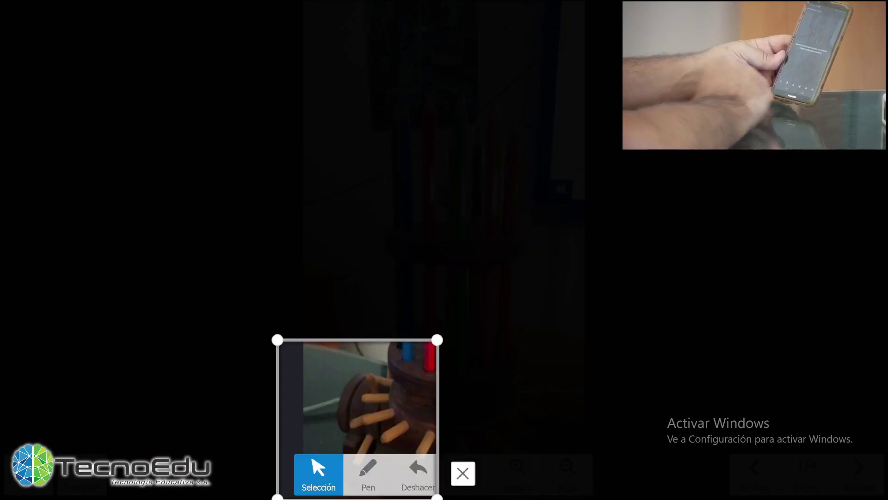
# Annotate the photo with the Pen, circling the upper part of the pencil holder in red, yellow and blue
pyautogui.click(368, 474)
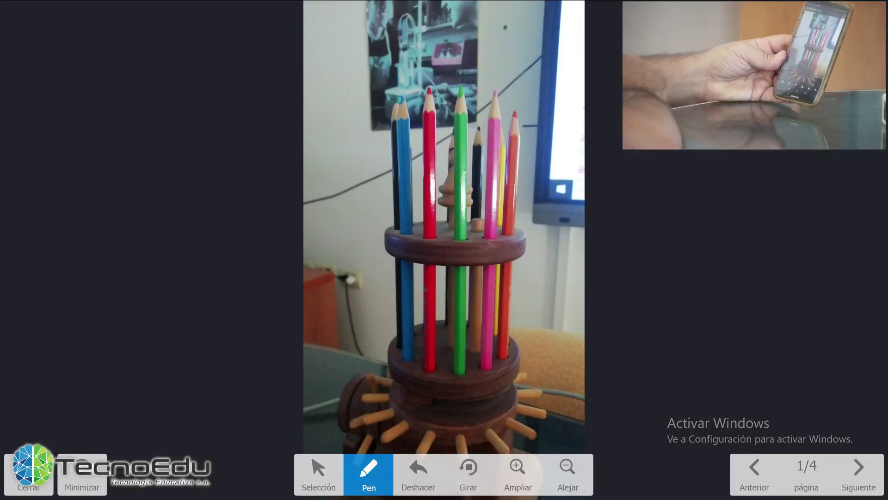
pyautogui.moveTo(517, 189)
pyautogui.mouseDown()
pyautogui.moveTo(425, 289)
pyautogui.moveTo(390, 248)
pyautogui.mouseUp()
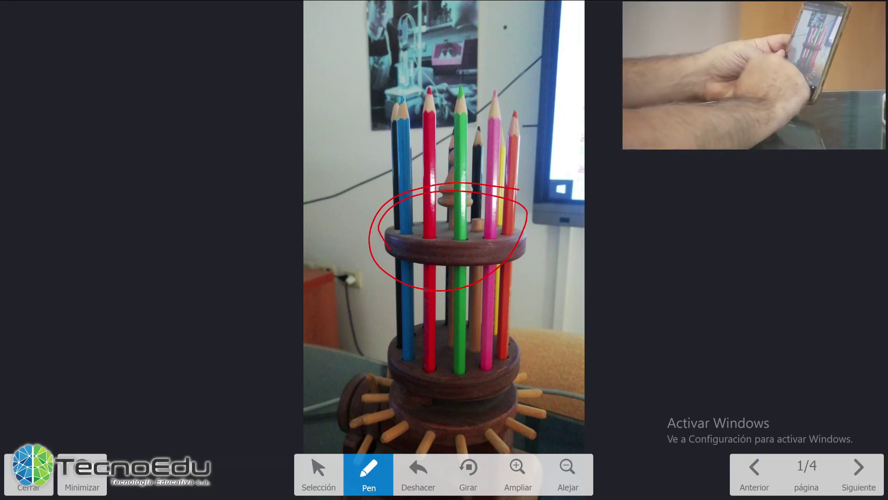
pyautogui.moveTo(523, 131)
pyautogui.mouseDown()
pyautogui.moveTo(495, 268)
pyautogui.moveTo(407, 162)
pyautogui.mouseUp()
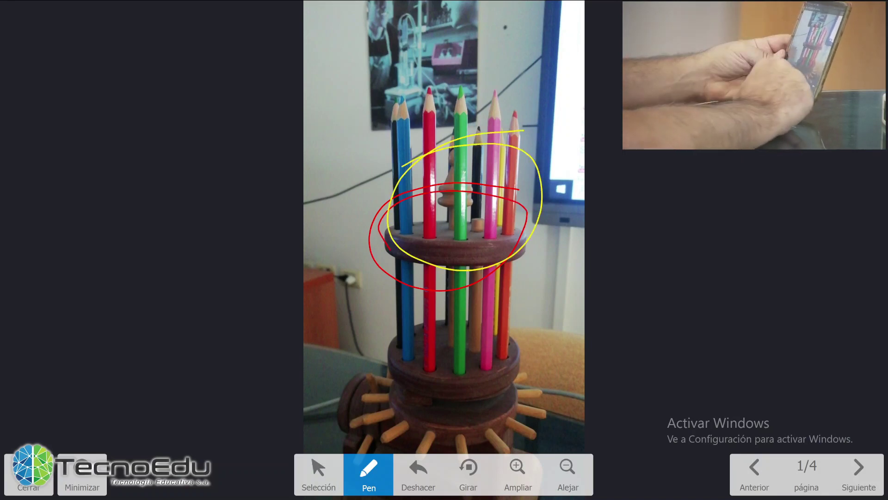
pyautogui.moveTo(507, 115)
pyautogui.mouseDown()
pyautogui.moveTo(412, 139)
pyautogui.moveTo(522, 152)
pyautogui.moveTo(431, 152)
pyautogui.mouseUp()
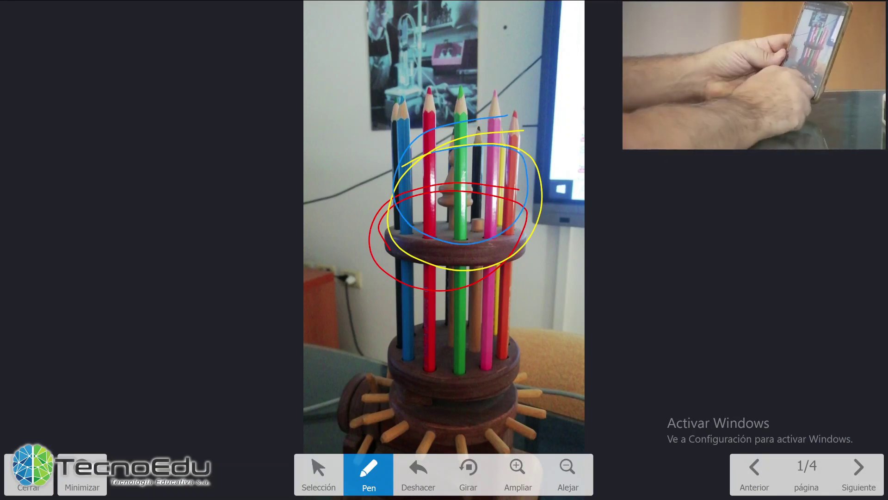
# Undo the three pen circles on the photo and return to selection mode
pyautogui.hotkey('ctrl', 'z')
pyautogui.hotkey('ctrl', 'z')
pyautogui.hotkey('ctrl', 'z')
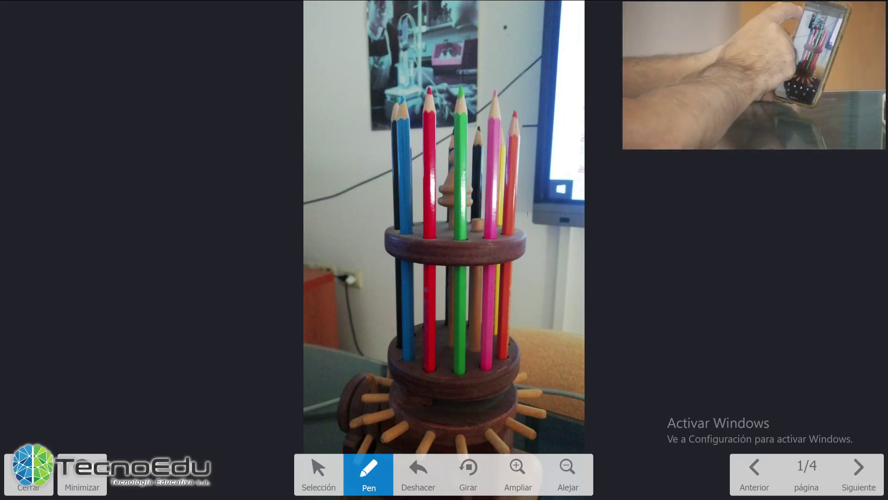
pyautogui.click(319, 474)
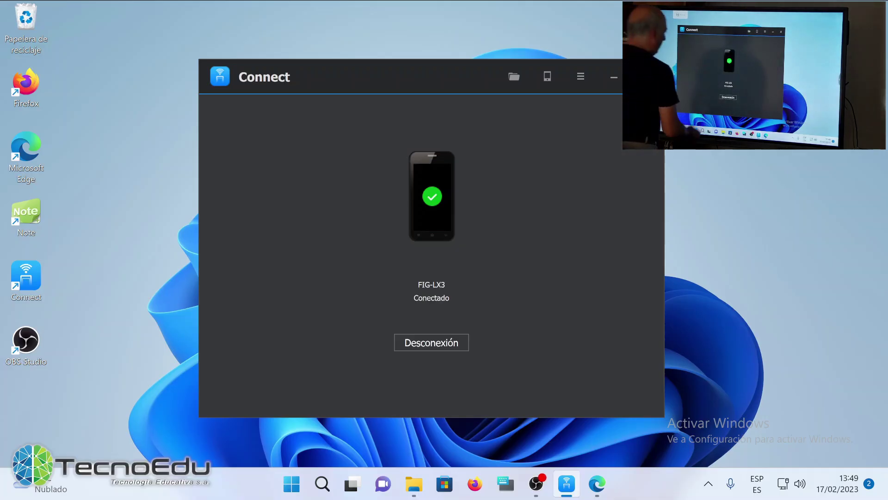
# Look at the Windows Start menu and search window, and open the on-screen keyboard
pyautogui.click(291, 483)
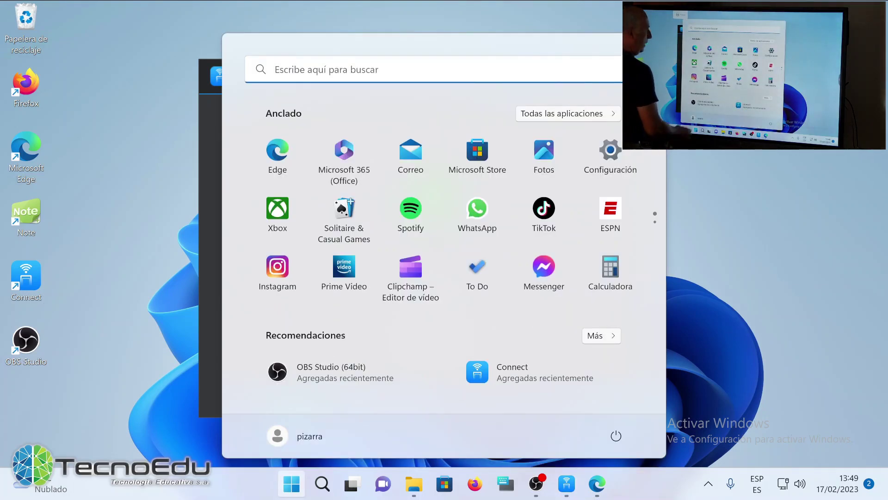
pyautogui.press('Escape')
pyautogui.click(323, 483)
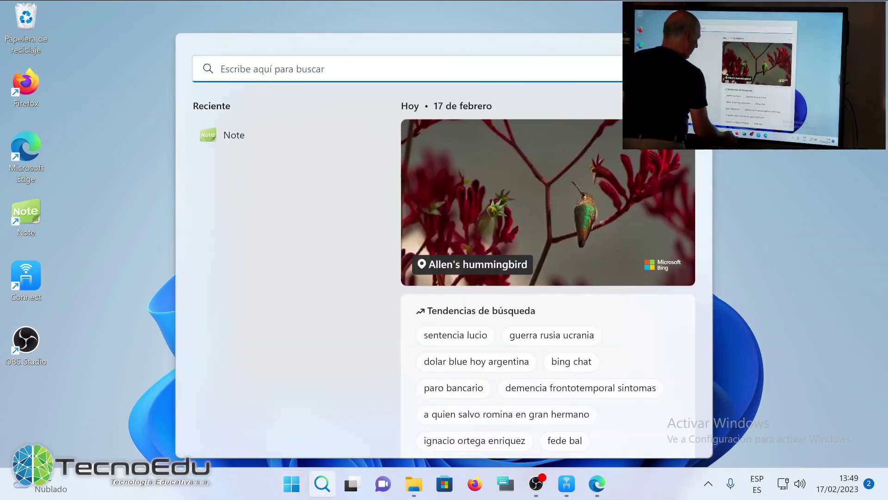
pyautogui.click(506, 483)
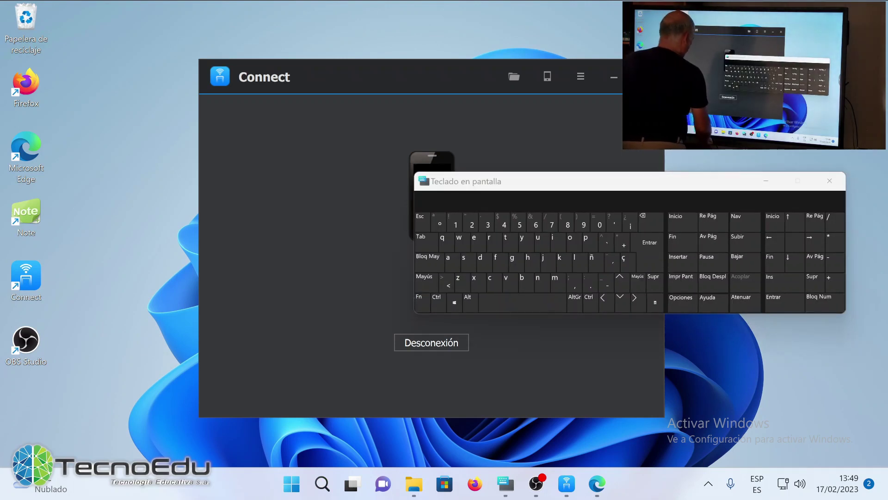
# Search Windows for "note" using the on-screen keyboard, and close both the search and the keyboard
pyautogui.click(292, 484)
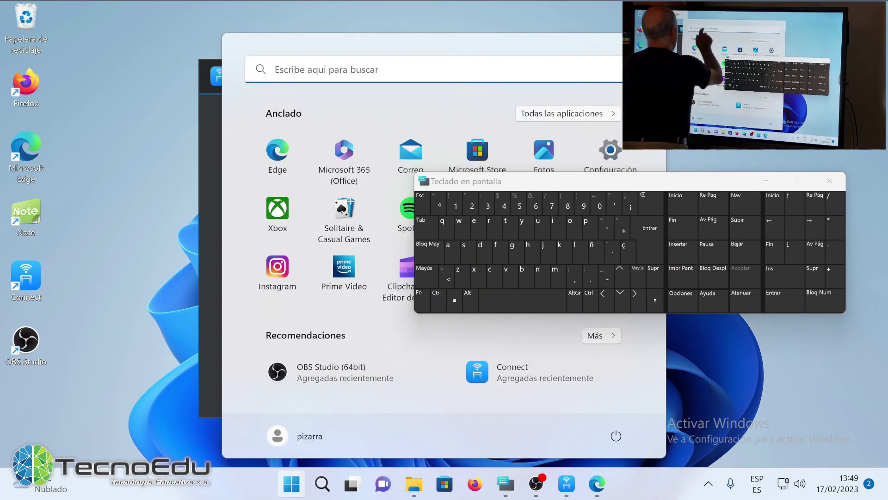
pyautogui.click(323, 70)
pyautogui.write('no')
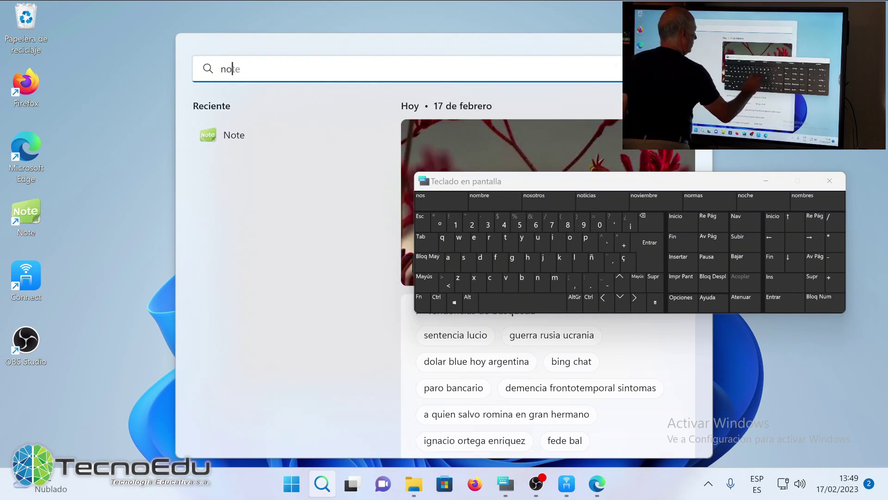
pyautogui.write('tr')
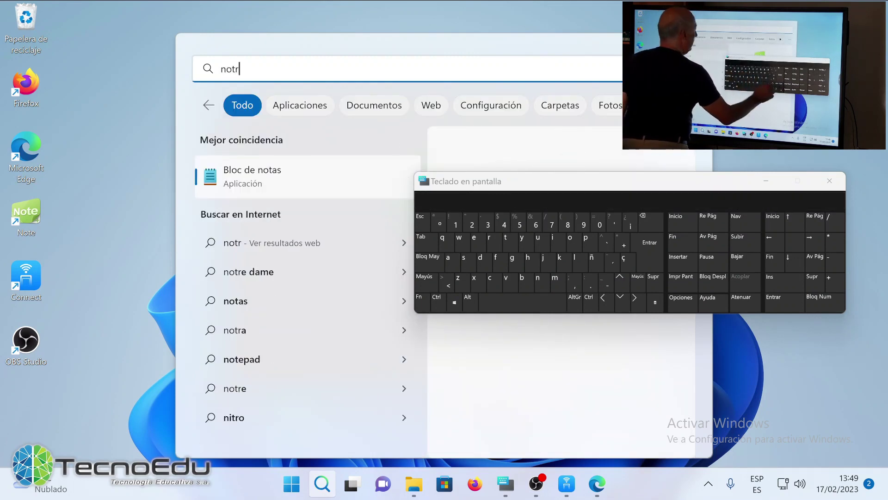
pyautogui.press('BackSpace')
pyautogui.write('e')
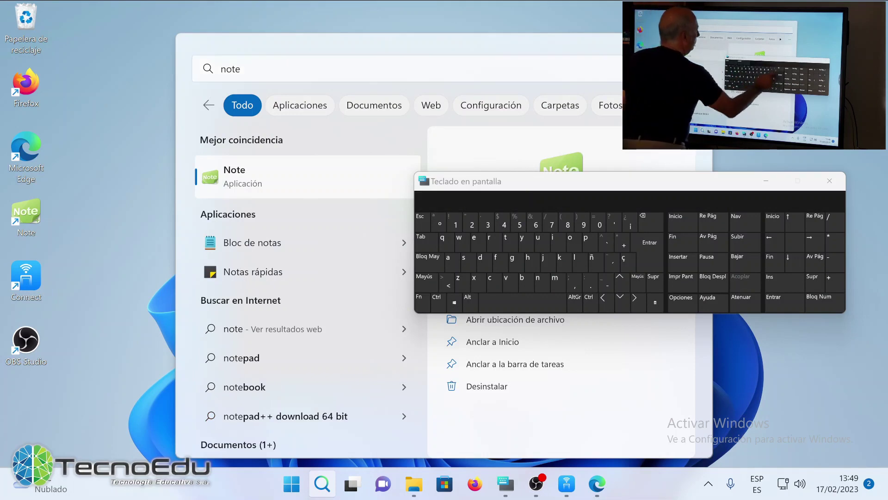
pyautogui.press('Escape')
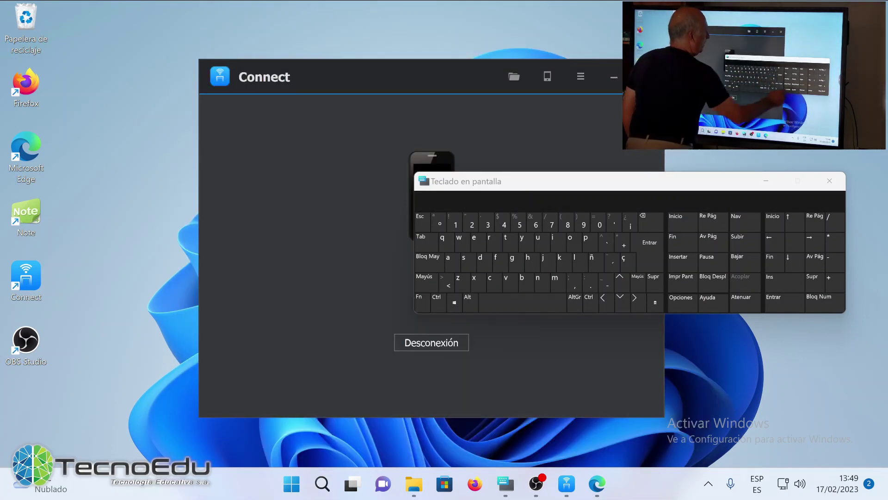
pyautogui.click(830, 180)
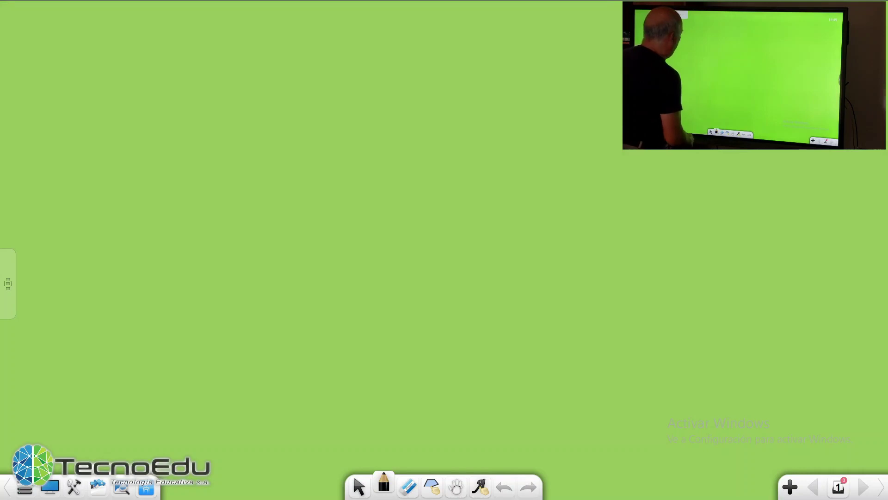
# In Note, draw a black freehand zigzag, two slanted lines and a circle across page 1 with the marker
pyautogui.moveTo(329, 148)
pyautogui.mouseDown()
pyautogui.moveTo(373, 198)
pyautogui.moveTo(321, 290)
pyautogui.mouseUp()
pyautogui.moveTo(402, 220); pyautogui.dragTo(514, 158)
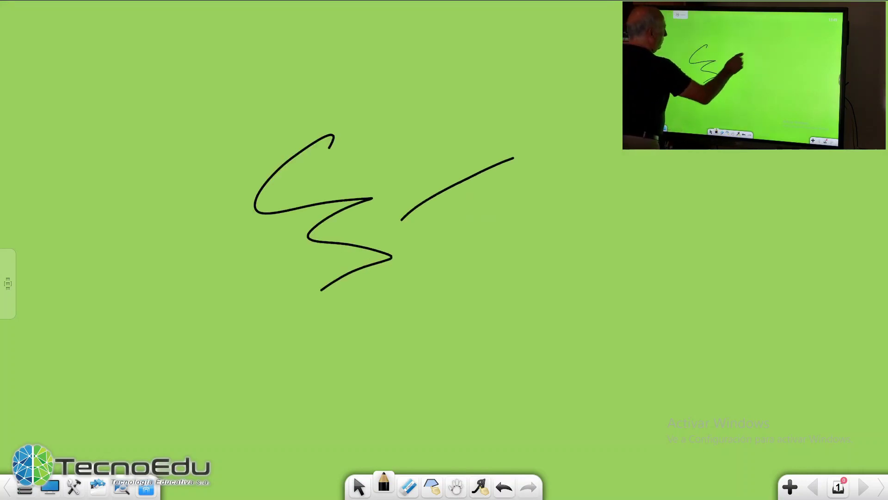
pyautogui.moveTo(430, 257); pyautogui.dragTo(531, 217)
pyautogui.moveTo(620, 185)
pyautogui.mouseDown()
pyautogui.moveTo(570, 193)
pyautogui.moveTo(591, 175)
pyautogui.mouseUp()
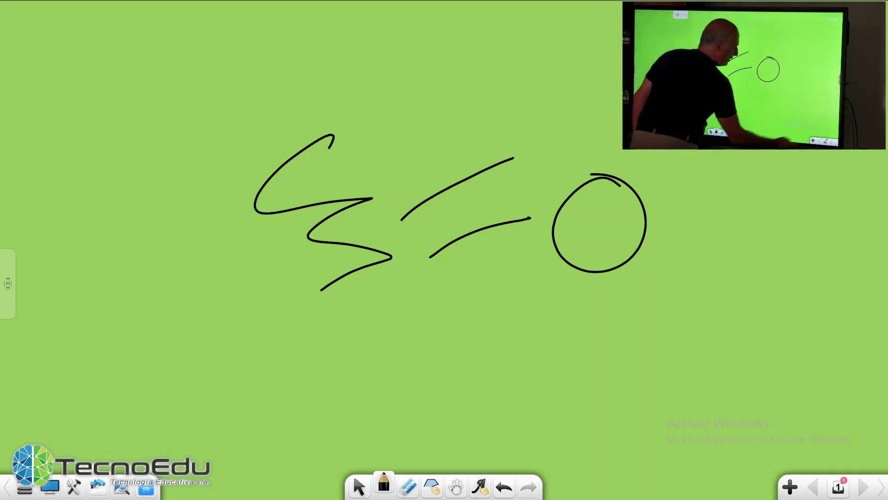
# Add a second page and use the shape recognizer to sketch a quadrilateral, a rounded square and a circle
pyautogui.click(790, 487)
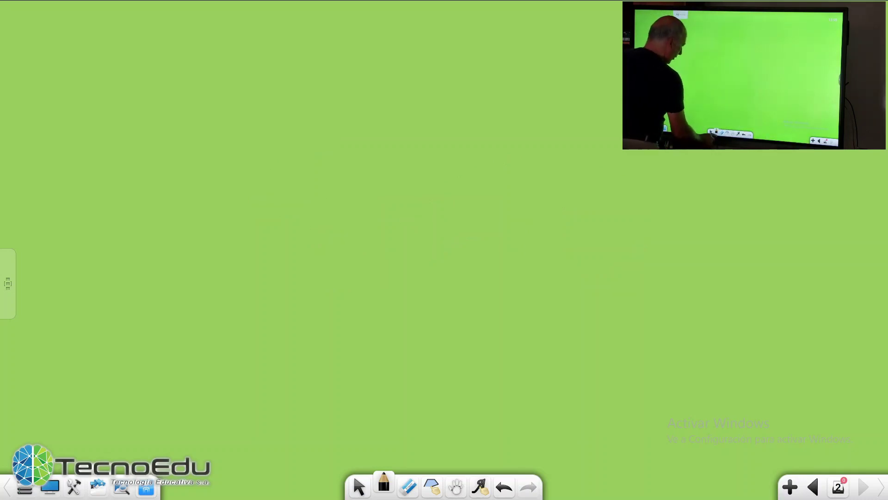
pyautogui.click(432, 485)
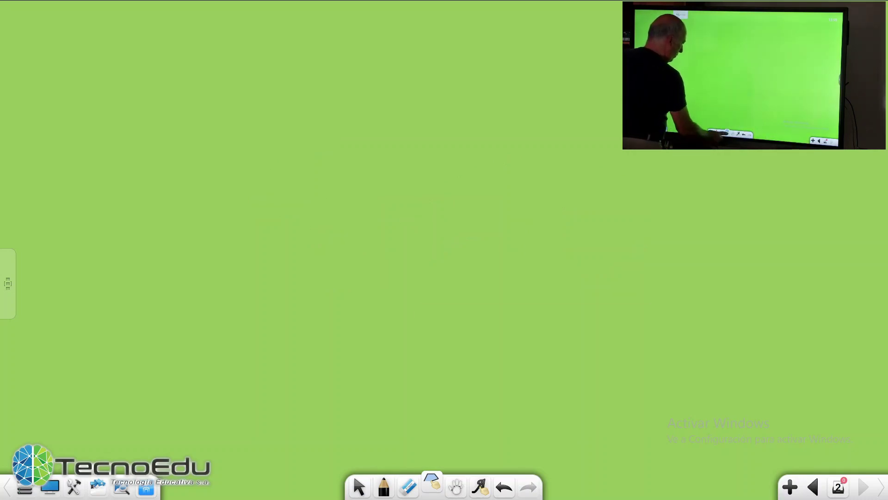
pyautogui.click(432, 484)
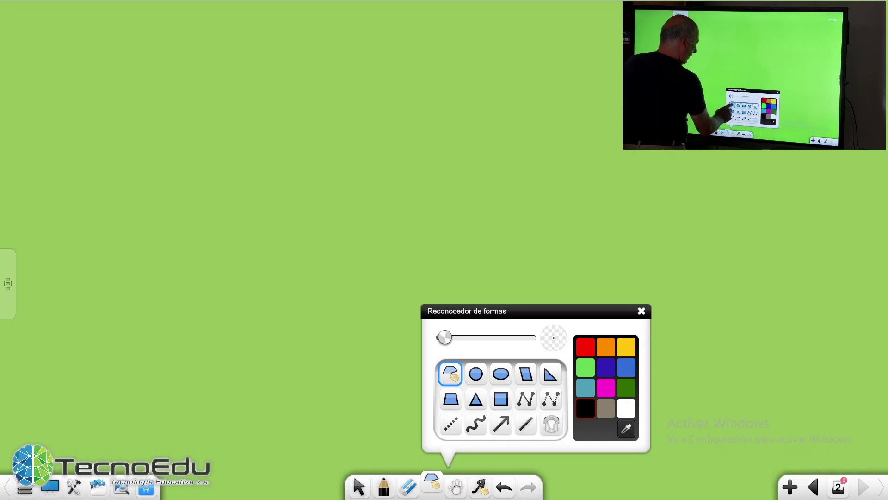
pyautogui.moveTo(401, 61)
pyautogui.mouseDown()
pyautogui.moveTo(364, 112)
pyautogui.moveTo(469, 103)
pyautogui.moveTo(405, 59)
pyautogui.mouseUp()
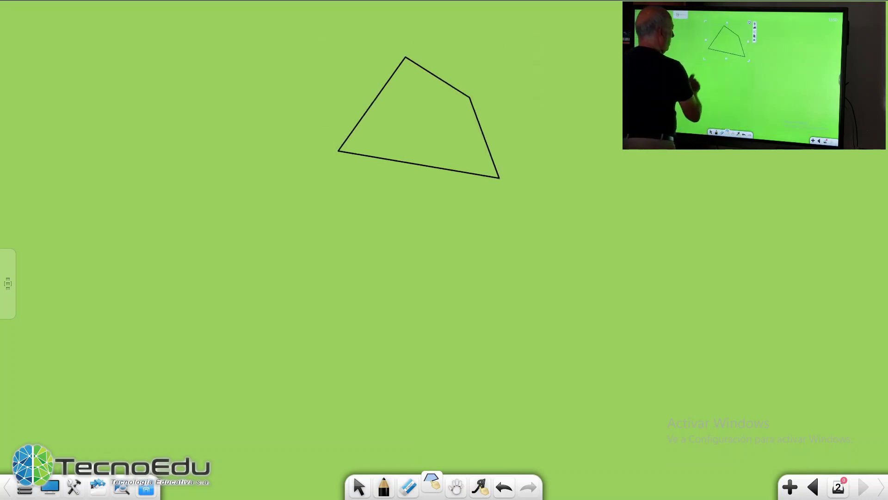
pyautogui.moveTo(279, 223)
pyautogui.mouseDown()
pyautogui.moveTo(380, 333)
pyautogui.moveTo(263, 236)
pyautogui.mouseUp()
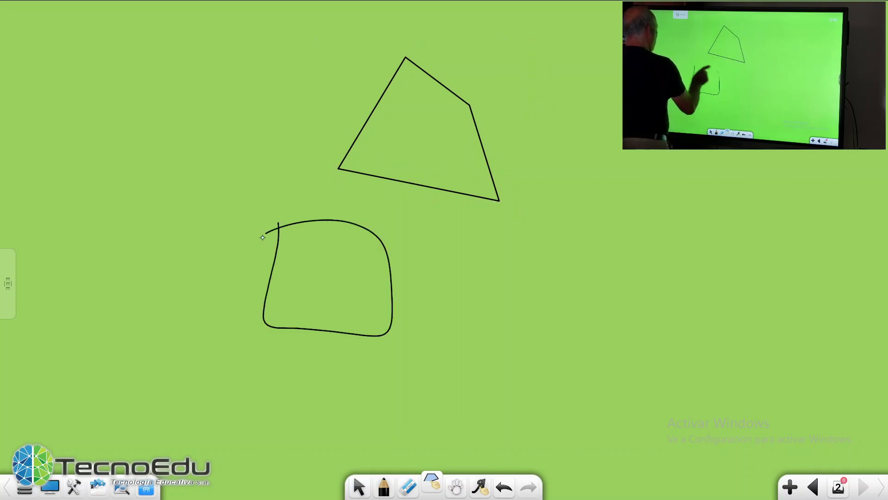
pyautogui.moveTo(545, 260)
pyautogui.mouseDown()
pyautogui.moveTo(542, 344)
pyautogui.moveTo(541, 256)
pyautogui.mouseUp()
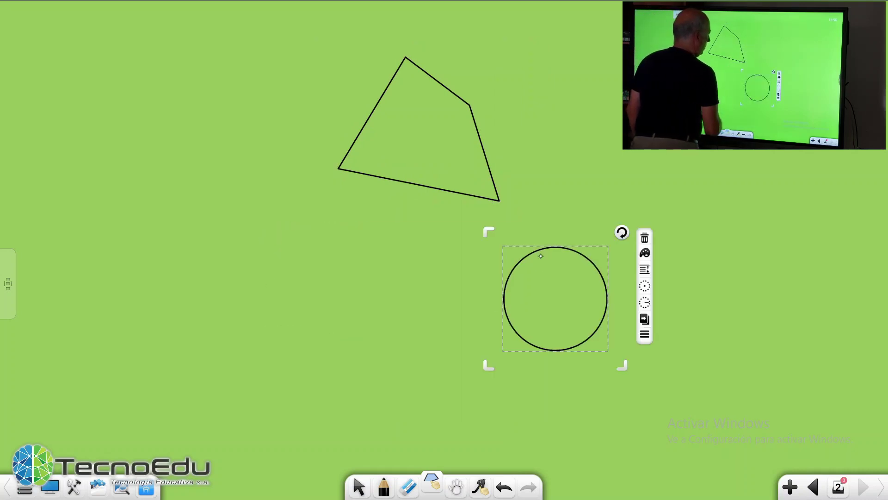
# Draw three nearly horizontal lines with the shape recognizer, two below the quadrilateral and one to its right
pyautogui.click(234, 317)
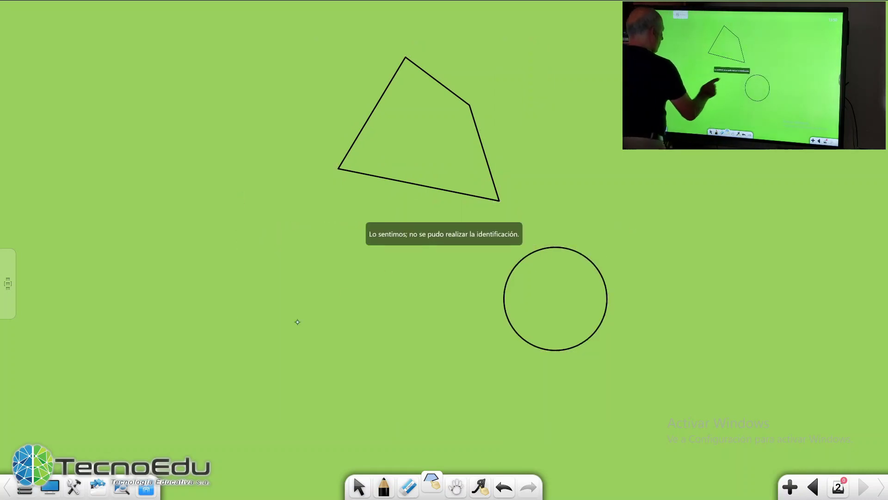
pyautogui.moveTo(315, 348); pyautogui.dragTo(490, 337)
pyautogui.moveTo(357, 390); pyautogui.dragTo(510, 405)
pyautogui.moveTo(554, 178); pyautogui.dragTo(703, 163)
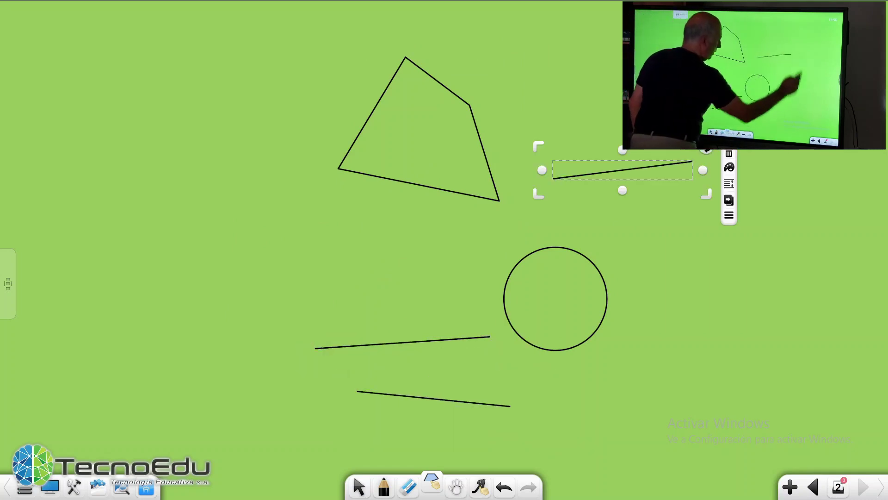
# Add a third page and paint a red freehand zigzag across its middle with the Pincel brush
pyautogui.click(790, 487)
pyautogui.click(384, 486)
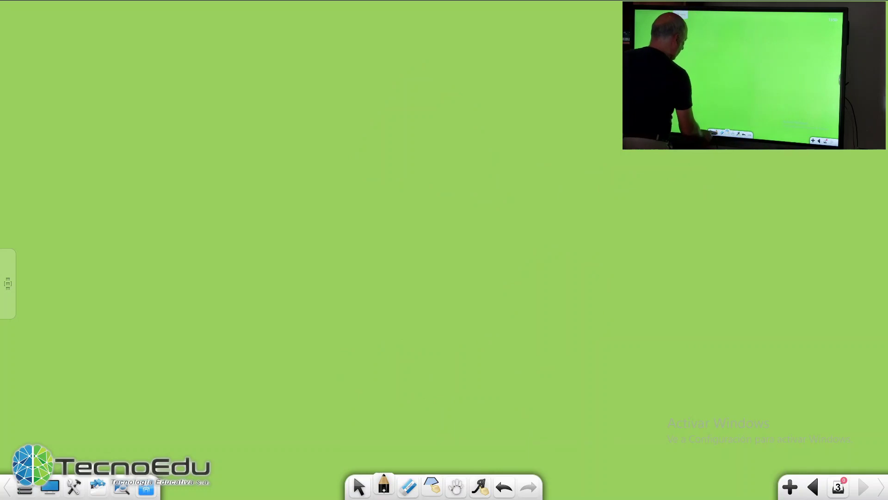
pyautogui.click(384, 485)
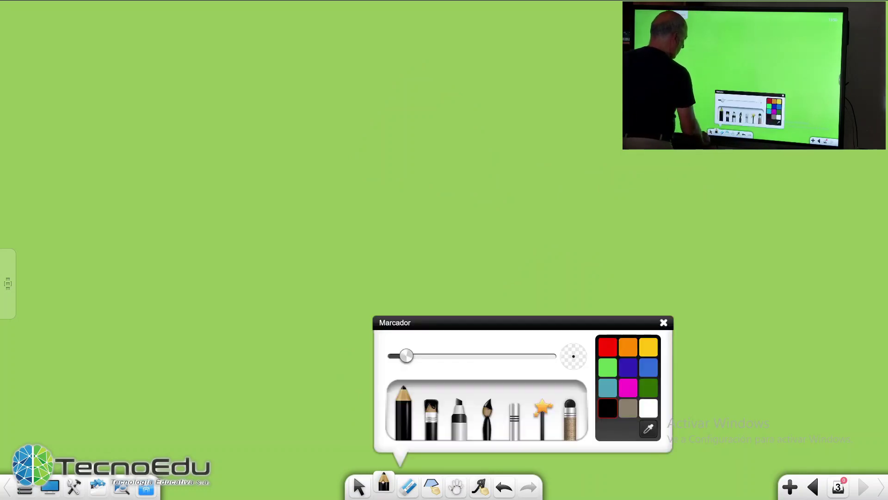
pyautogui.click(431, 416)
pyautogui.click(607, 346)
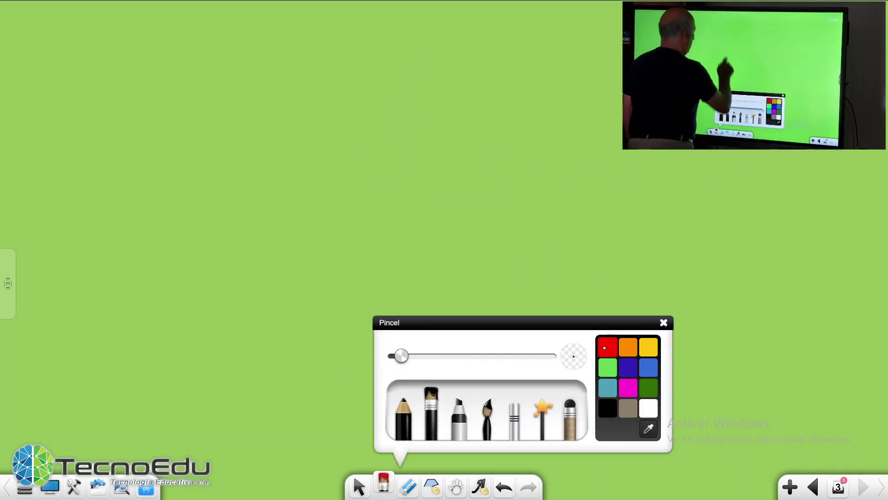
pyautogui.moveTo(334, 177)
pyautogui.mouseDown()
pyautogui.moveTo(380, 217)
pyautogui.moveTo(549, 232)
pyautogui.moveTo(520, 296)
pyautogui.mouseUp()
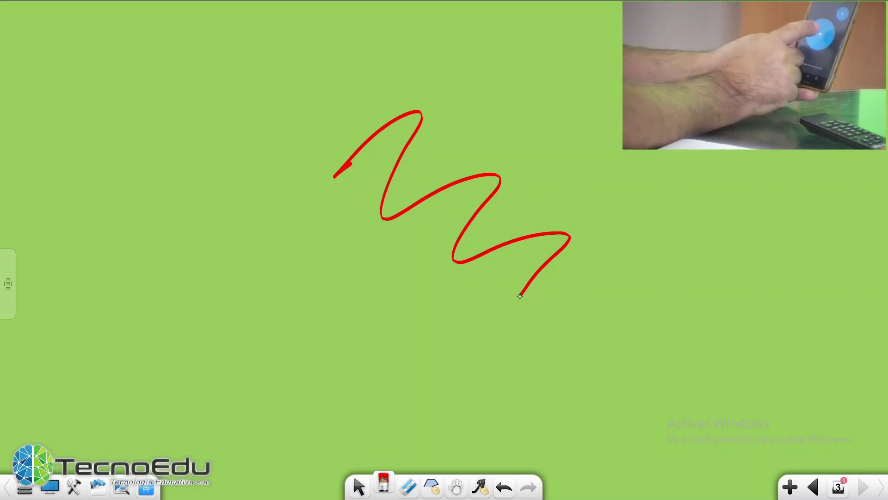
# Flip back and forth through pages 1 to 3 to review the drawings, ending on page 3
pyautogui.press('pageup')
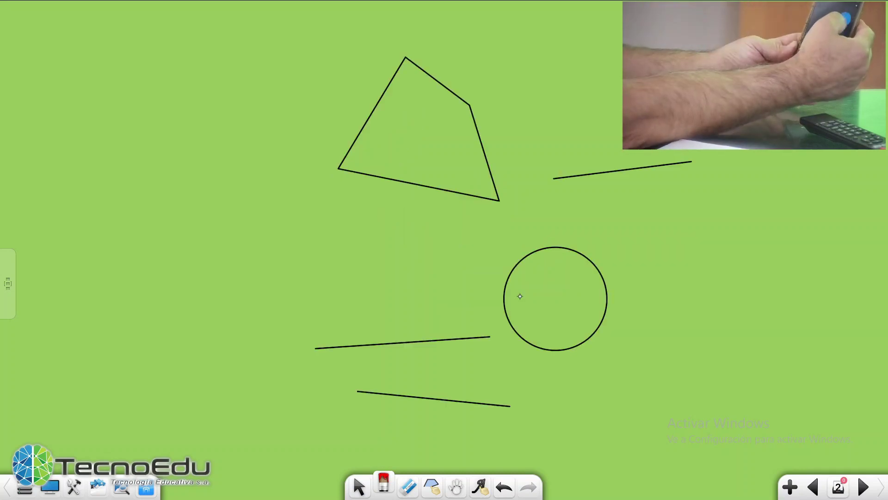
pyautogui.press('pageup')
pyautogui.press('pagedown')
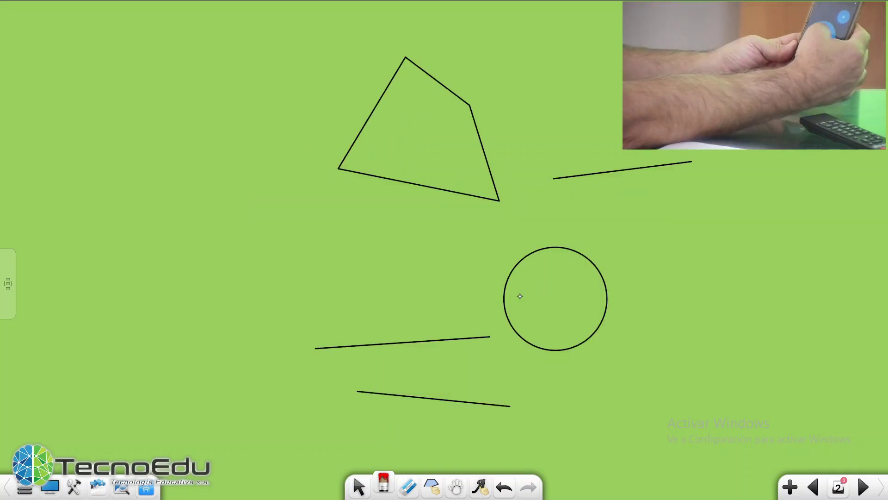
pyautogui.press('pagedown')
pyautogui.press('pageup')
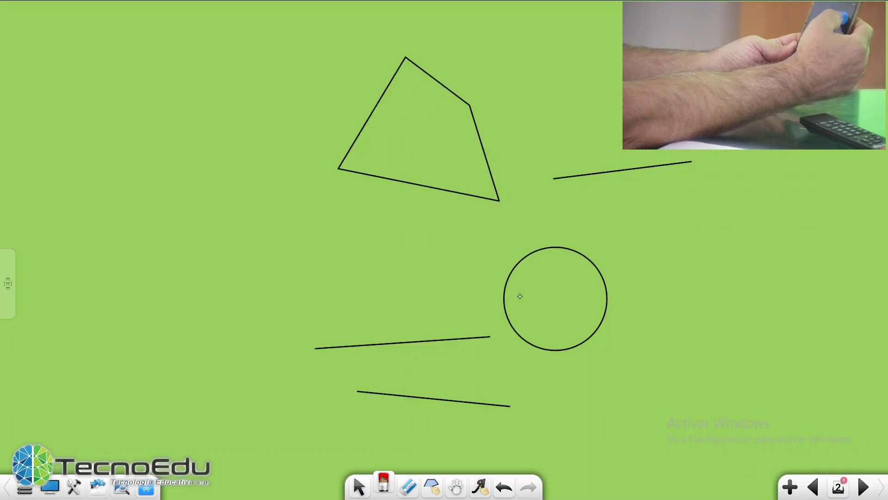
pyautogui.press('pageup')
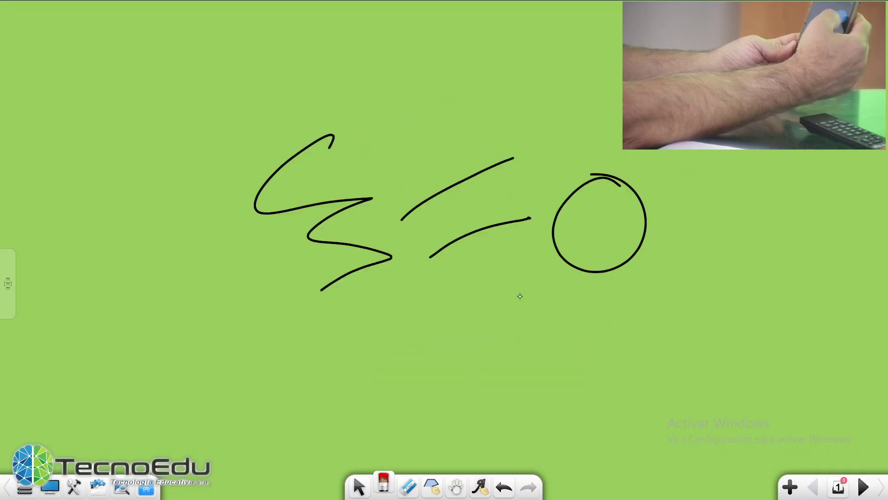
pyautogui.press('pagedown')
pyautogui.press('pagedown')
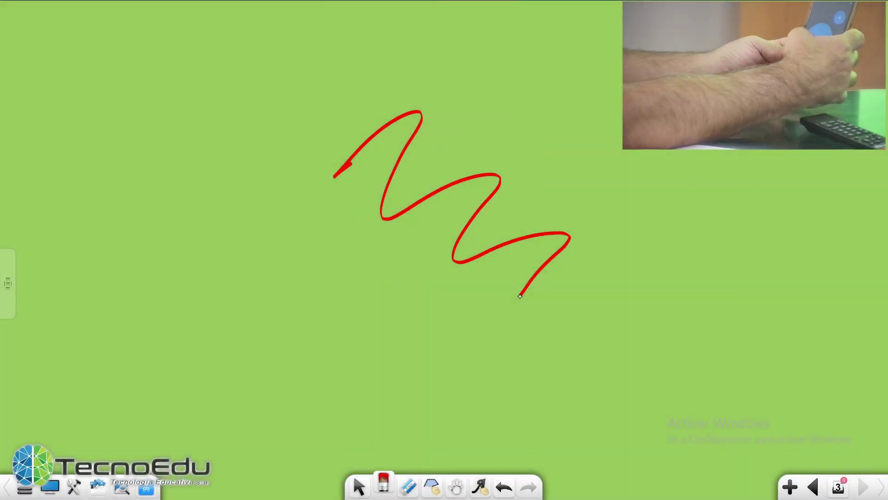
pyautogui.press('pageup')
pyautogui.press('pagedown')
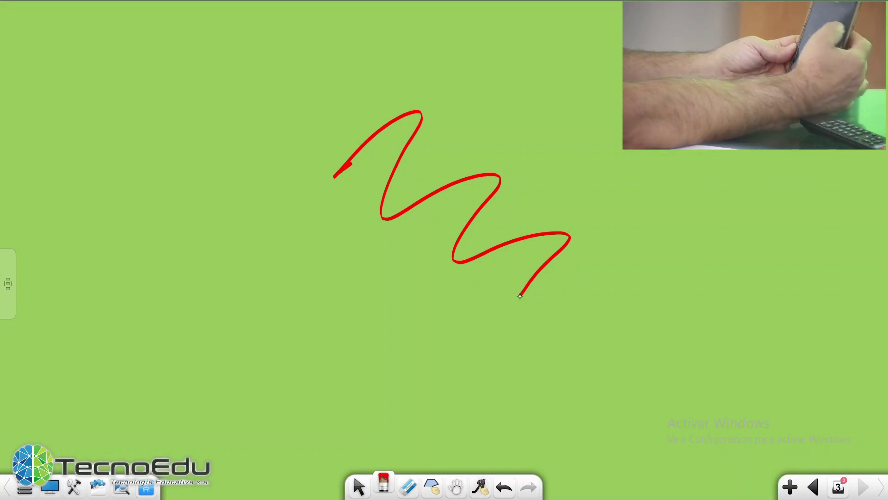
pyautogui.moveTo(502, 161)
pyautogui.mouseDown()
pyautogui.moveTo(341, 270)
pyautogui.moveTo(614, 220)
pyautogui.moveTo(512, 315)
pyautogui.moveTo(347, 358)
pyautogui.mouseUp()
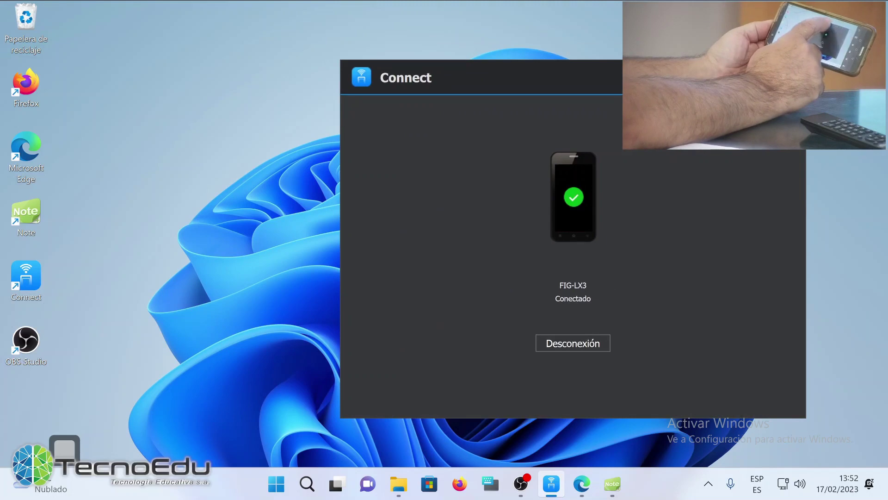
pyautogui.moveTo(25, 340)
pyautogui.mouseDown()
pyautogui.moveTo(130, 340)
pyautogui.moveTo(26, 340)
pyautogui.mouseUp()
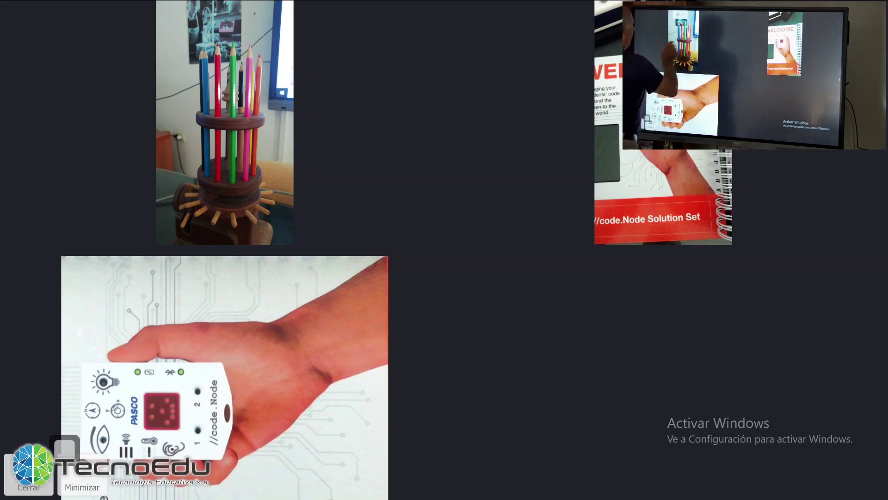
# Open the shared photo of the colored pencils, draw a red pen loop around the pencils, and undo it
pyautogui.click(225, 120)
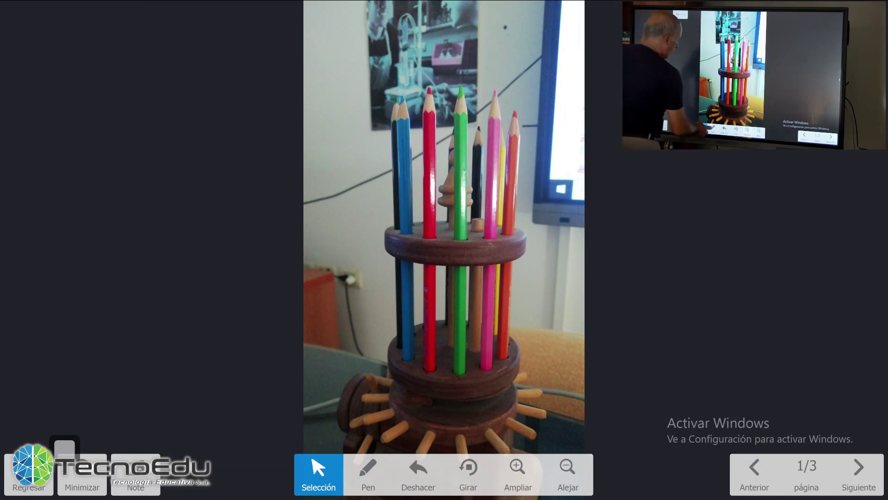
pyautogui.click(368, 472)
pyautogui.moveTo(470, 176)
pyautogui.mouseDown()
pyautogui.moveTo(393, 229)
pyautogui.moveTo(504, 225)
pyautogui.moveTo(431, 184)
pyautogui.mouseUp()
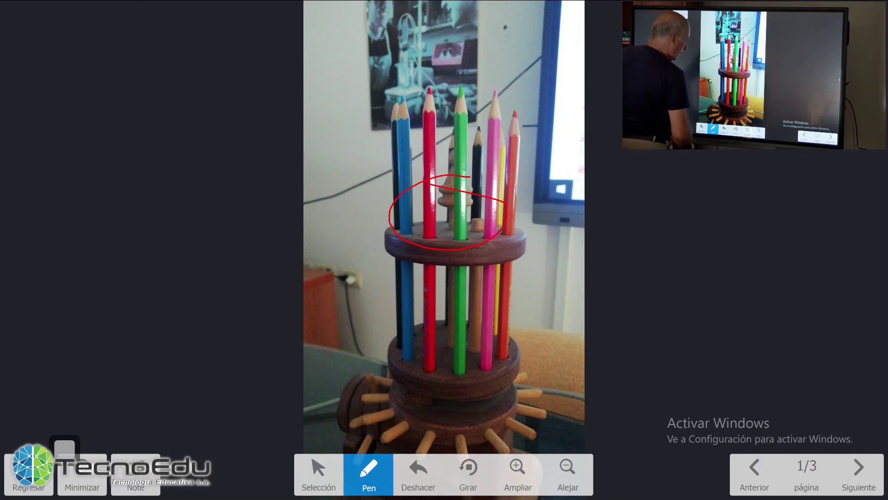
pyautogui.hotkey('ctrl', 'z')
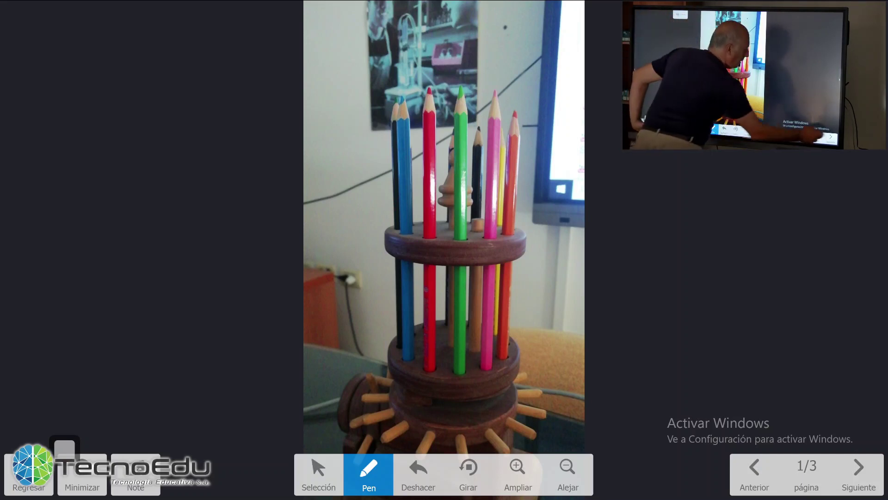
# Circle the //code.Node device on the second photo with the red pen and send the annotated photo to page 3 in Note
pyautogui.press('Right')
pyautogui.click(319, 472)
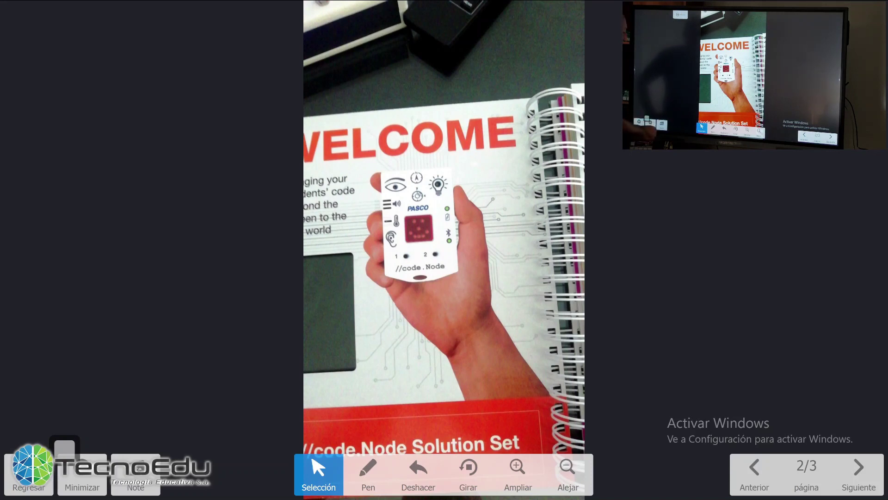
pyautogui.click(369, 474)
pyautogui.moveTo(375, 305)
pyautogui.mouseDown()
pyautogui.moveTo(447, 310)
pyautogui.moveTo(400, 132)
pyautogui.moveTo(415, 300)
pyautogui.moveTo(440, 301)
pyautogui.mouseUp()
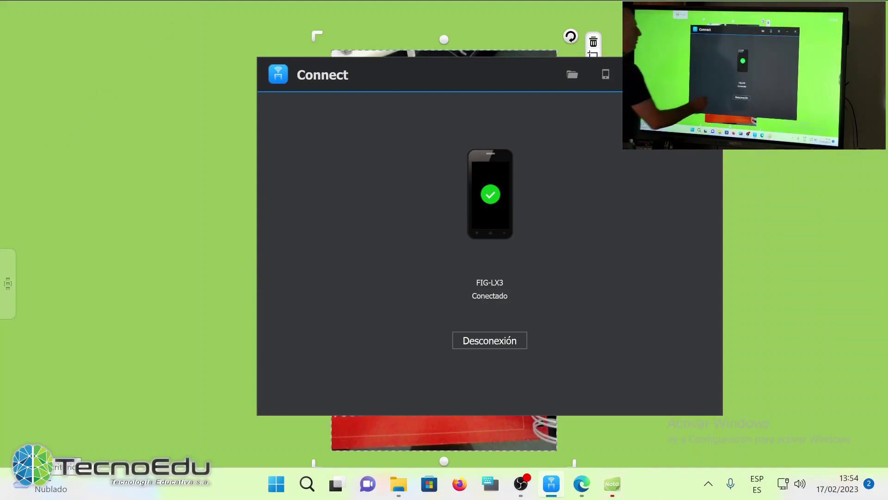
pyautogui.click(708, 74)
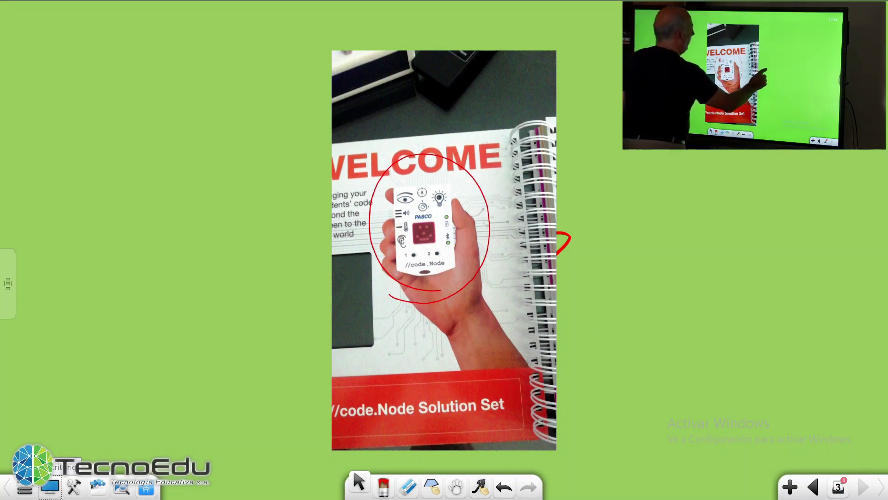
# Move the annotated photo to the right of page 3 and shift the red zigzag down and to the left
pyautogui.moveTo(351, 259)
pyautogui.mouseDown()
pyautogui.moveTo(528, 245)
pyautogui.moveTo(524, 285)
pyautogui.mouseUp()
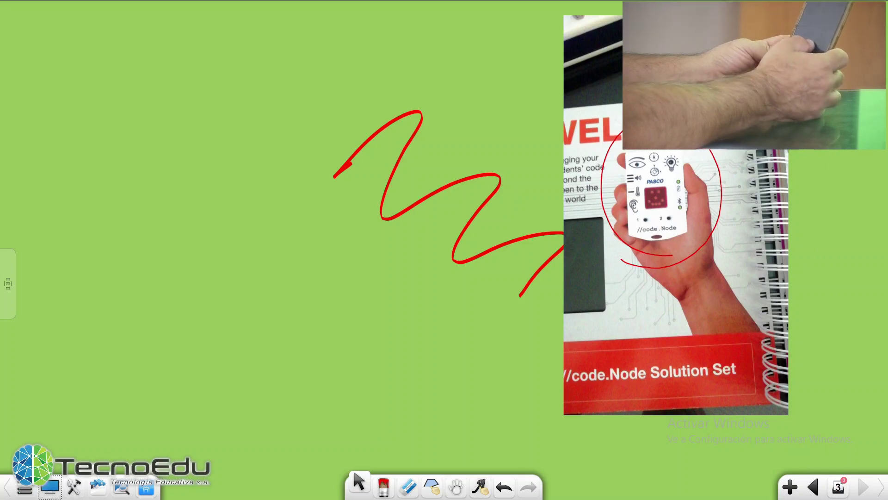
pyautogui.click(423, 196)
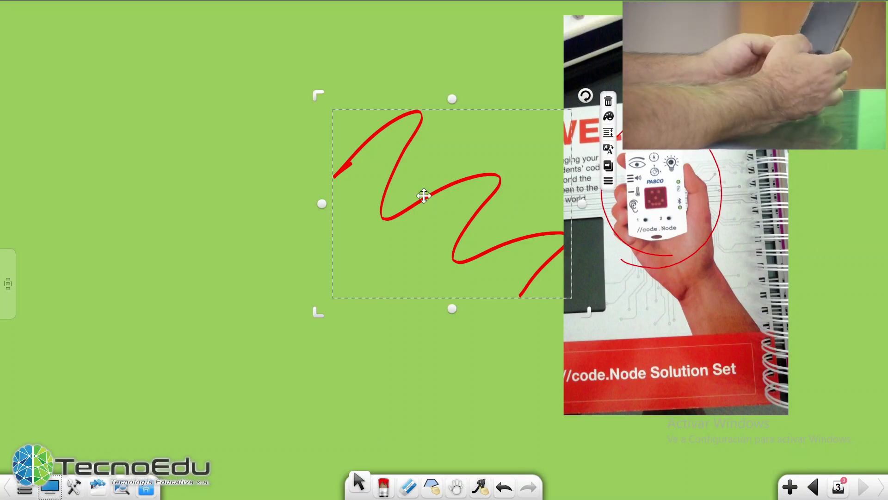
pyautogui.moveTo(424, 195)
pyautogui.mouseDown()
pyautogui.moveTo(293, 183)
pyautogui.moveTo(259, 274)
pyautogui.mouseUp()
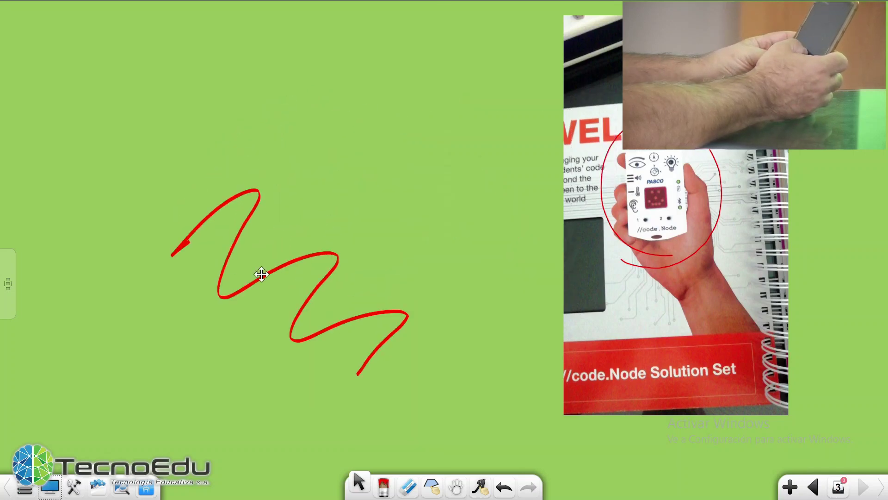
# Enlarge the red zigzag outward from its lower-right corner
pyautogui.moveTo(349, 301); pyautogui.dragTo(350, 303)
pyautogui.click(349, 302)
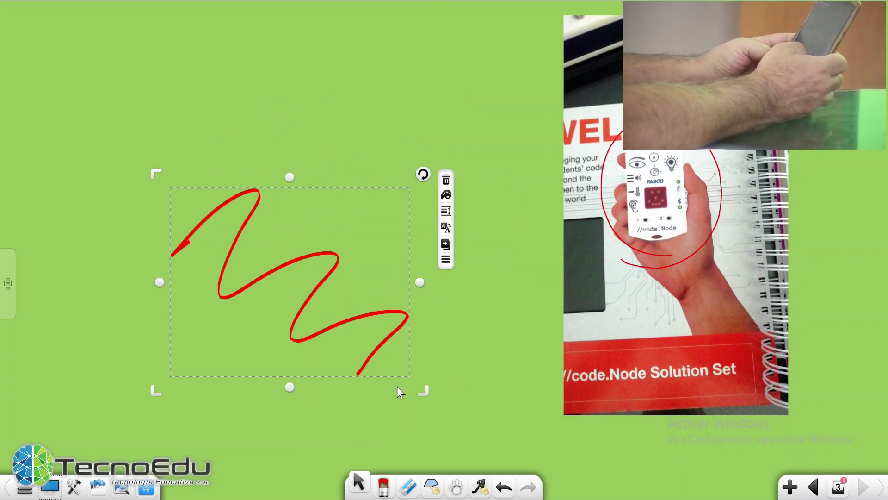
pyautogui.moveTo(421, 391)
pyautogui.mouseDown()
pyautogui.moveTo(458, 408)
pyautogui.moveTo(517, 417)
pyautogui.mouseUp()
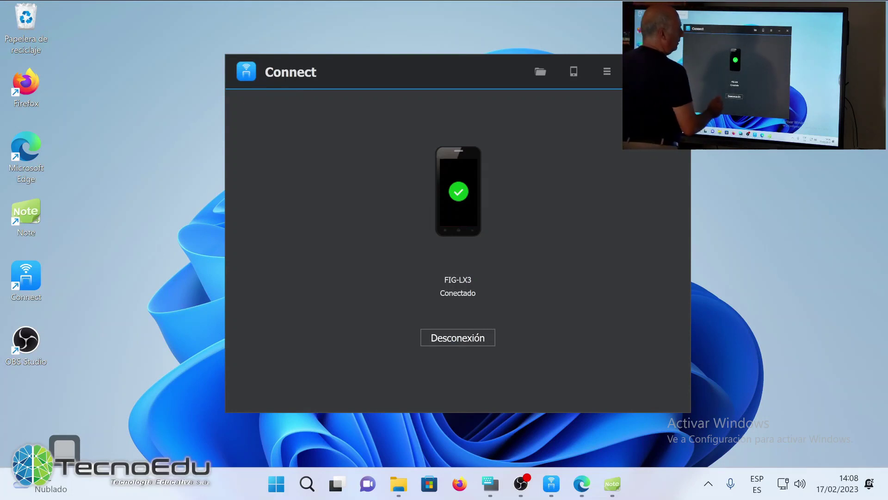
# In Connect, open the folder of received files, look through the stored photos, and close the folder
pyautogui.click(540, 71)
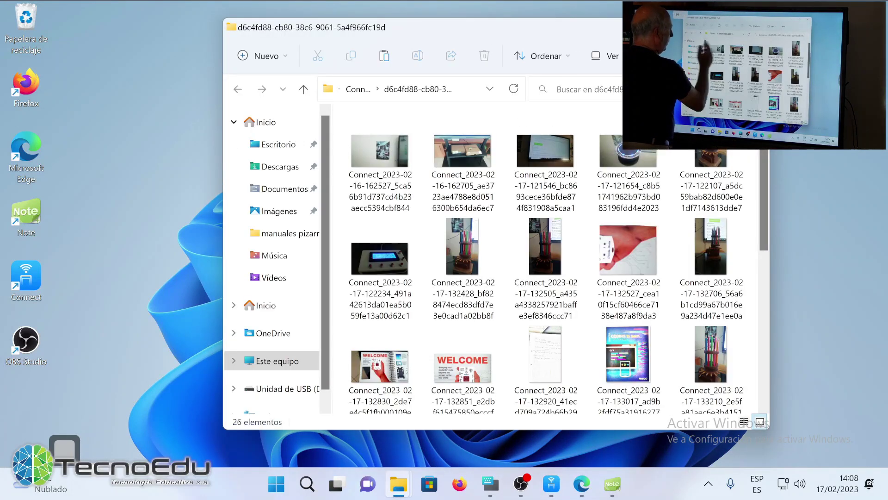
pyautogui.scroll(-6, 550, 259)
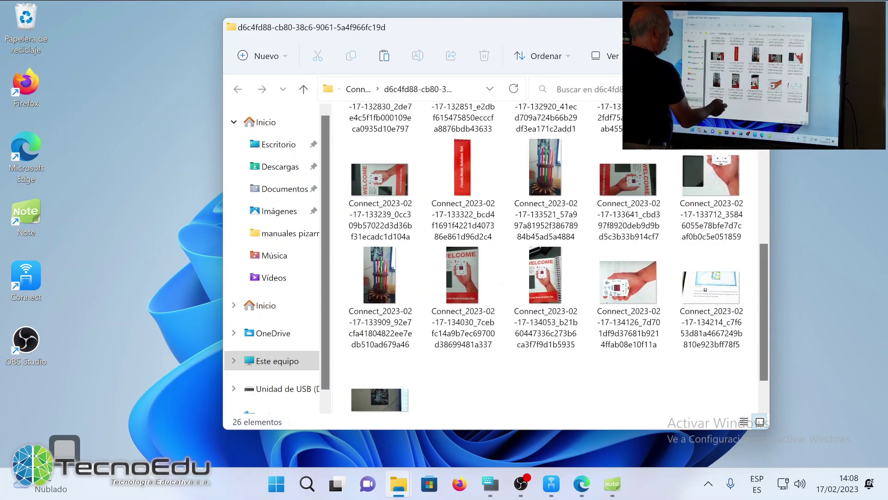
pyautogui.click(716, 27)
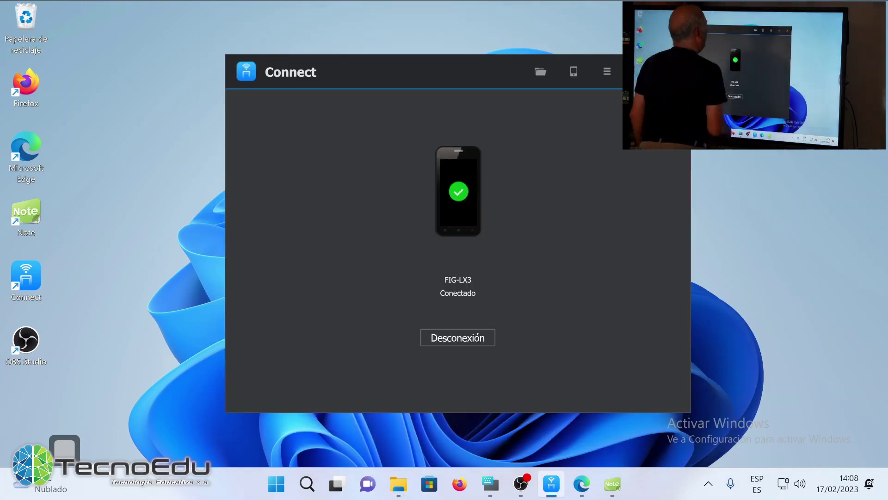
# Show the QR code for downloading the Connect mobile app, and view the program's version and license information
pyautogui.click(573, 71)
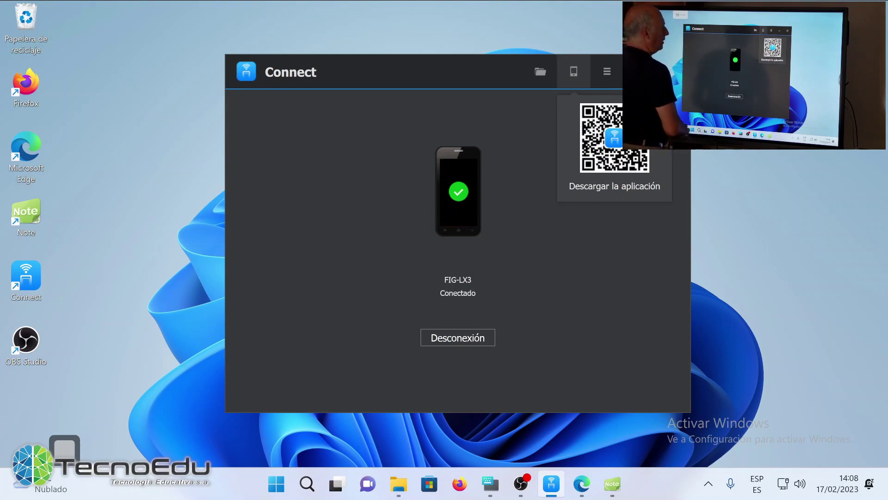
pyautogui.click(607, 72)
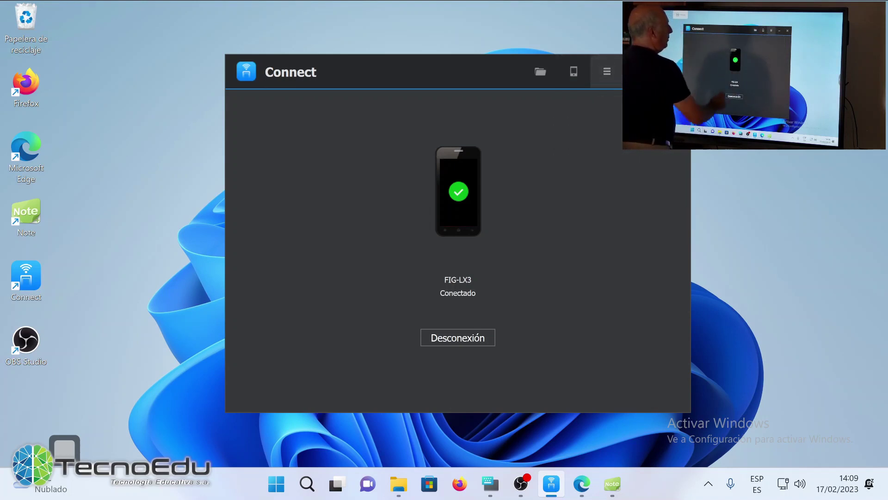
pyautogui.click(607, 71)
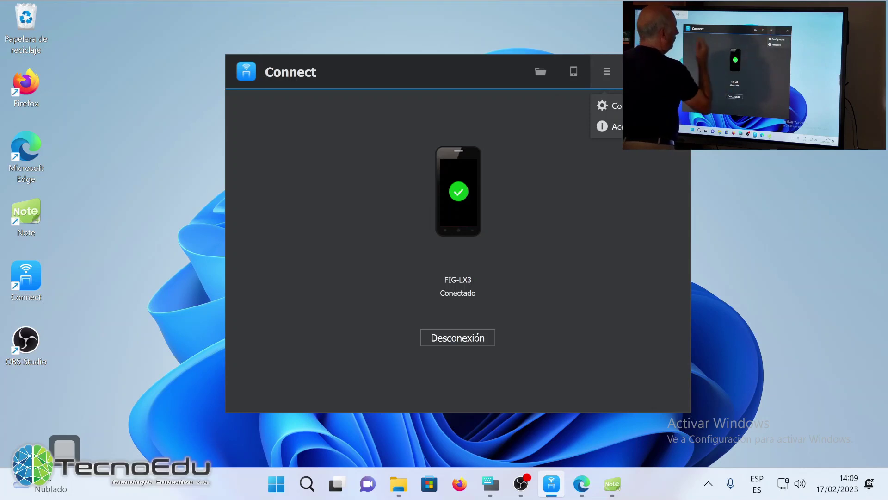
pyautogui.click(612, 126)
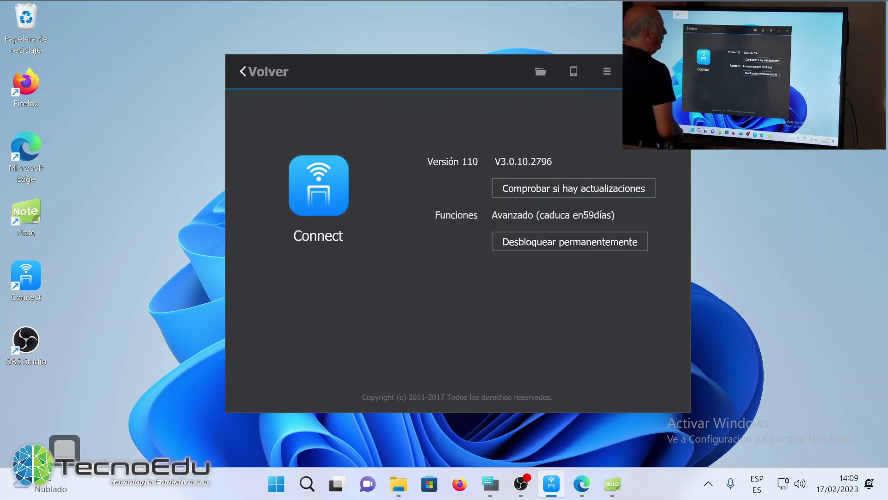